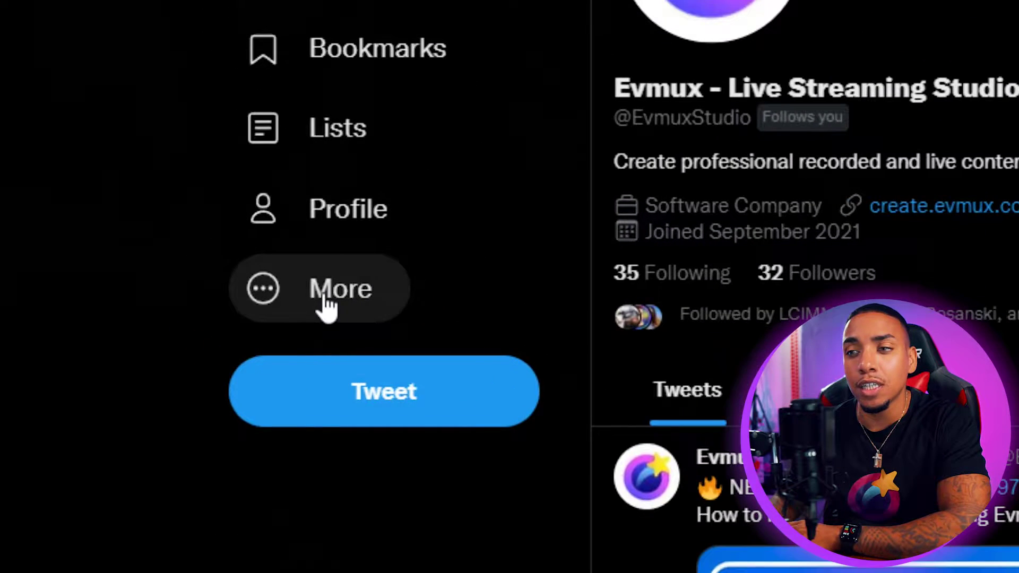
Step: Expand the More menu in the Twitter sidebar to reach Media Studio's Producer page
{"action": "left_click", "coordinate": [326, 298]}
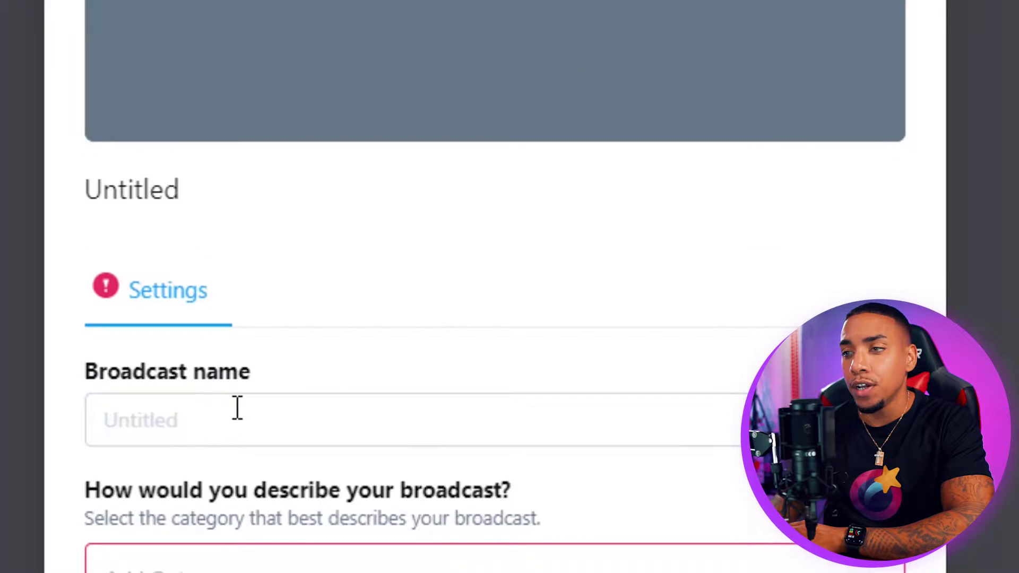
Step: Name the broadcast 'Evmux Demo' and set its category to Digital Creators
{"action": "left_click", "coordinate": [237, 409]}
{"action": "type", "text": "Evmux Demo"}
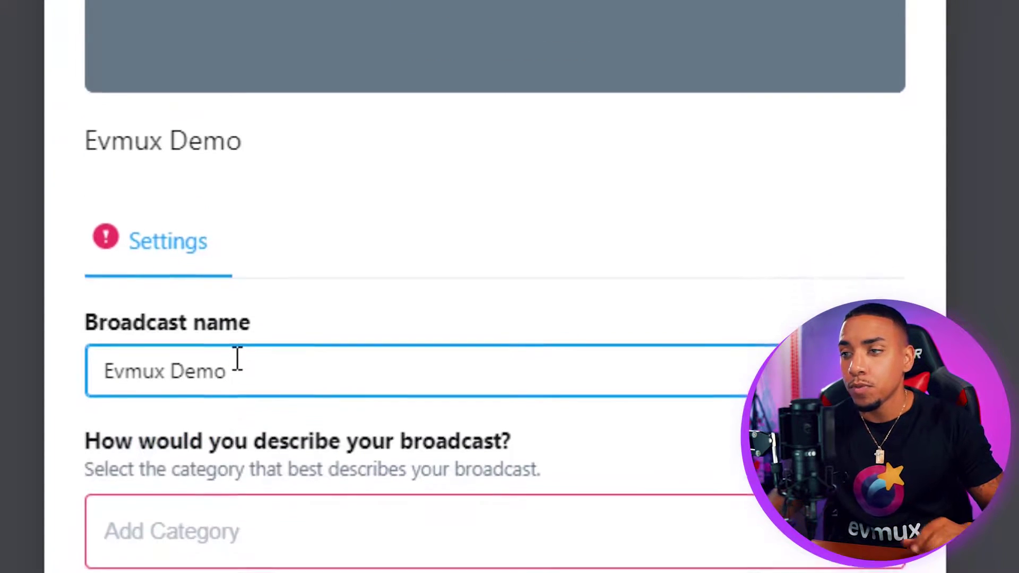
{"action": "scroll", "coordinate": [237, 409], "scroll_direction": "down", "scroll_amount": 3}
{"action": "left_click", "coordinate": [172, 412]}
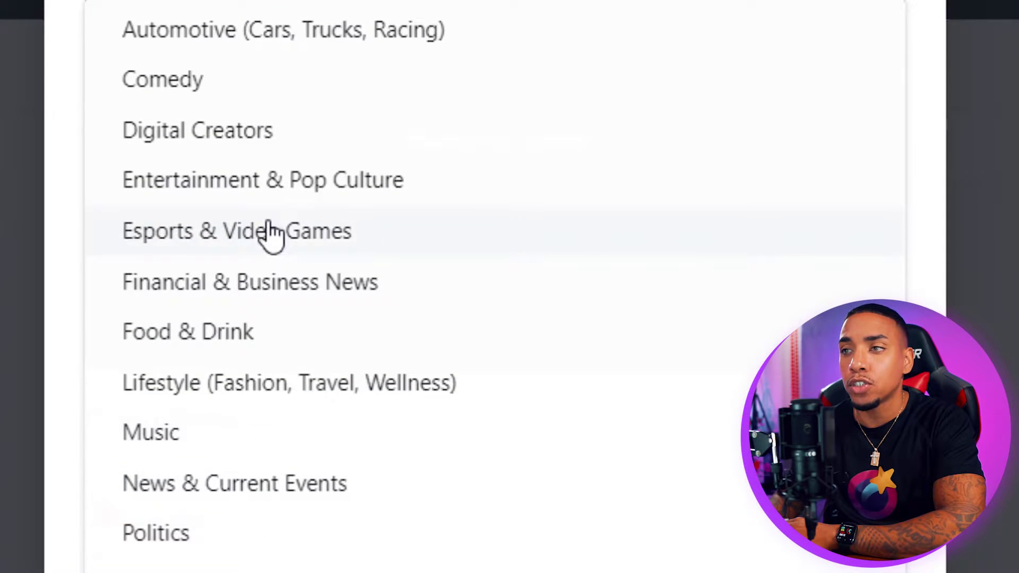
{"action": "left_click", "coordinate": [263, 142]}
{"action": "scroll", "coordinate": [326, 446], "scroll_direction": "down", "scroll_amount": 3}
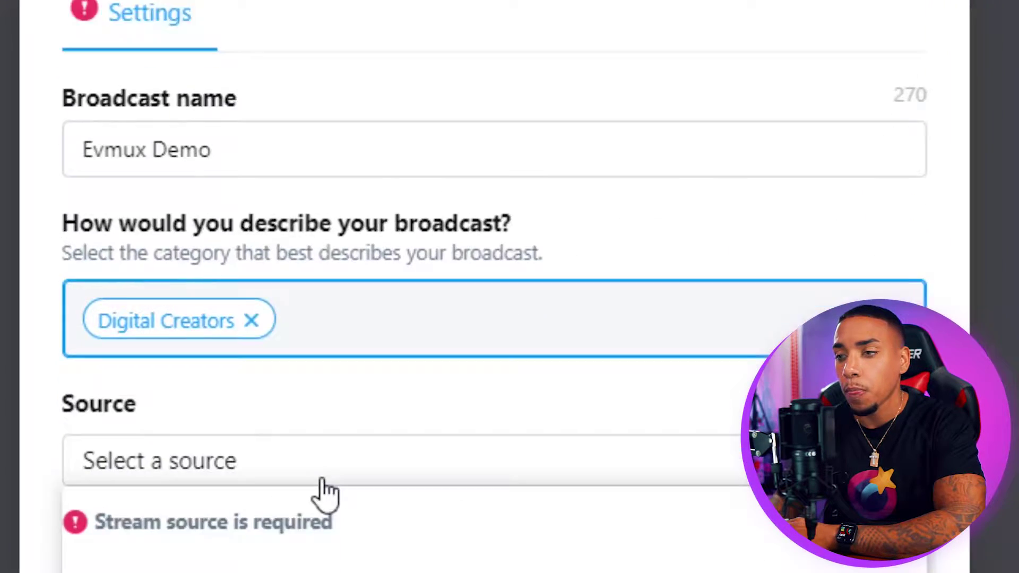
Step: Create RTMP source 'Evmux Demo 1' in US East (N. Virginia) and copy its stream key
{"action": "left_click", "coordinate": [327, 457]}
{"action": "key", "text": "Escape"}
{"action": "left_click", "coordinate": [187, 200]}
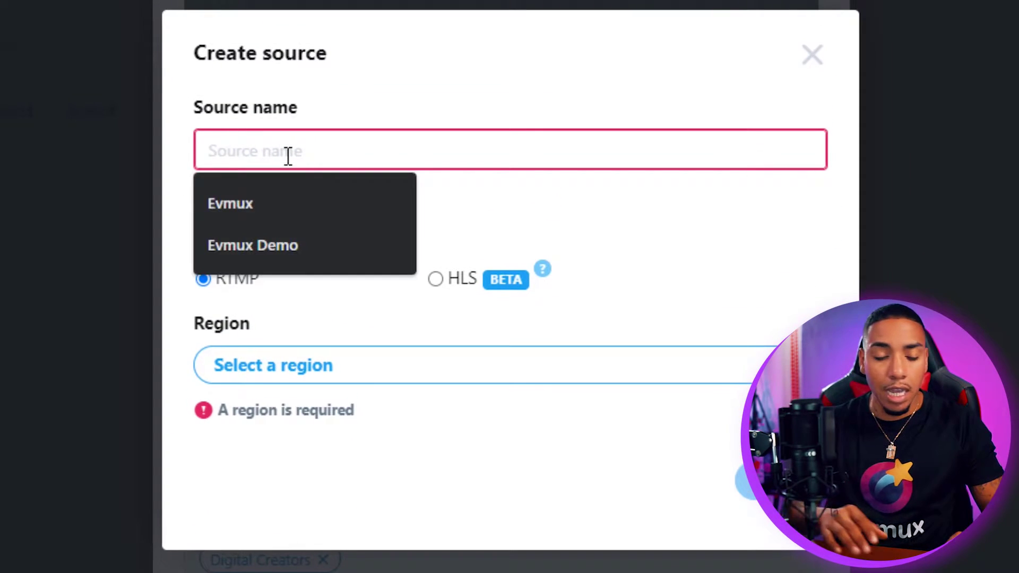
{"action": "type", "text": "Evmux Dmeo 1"}
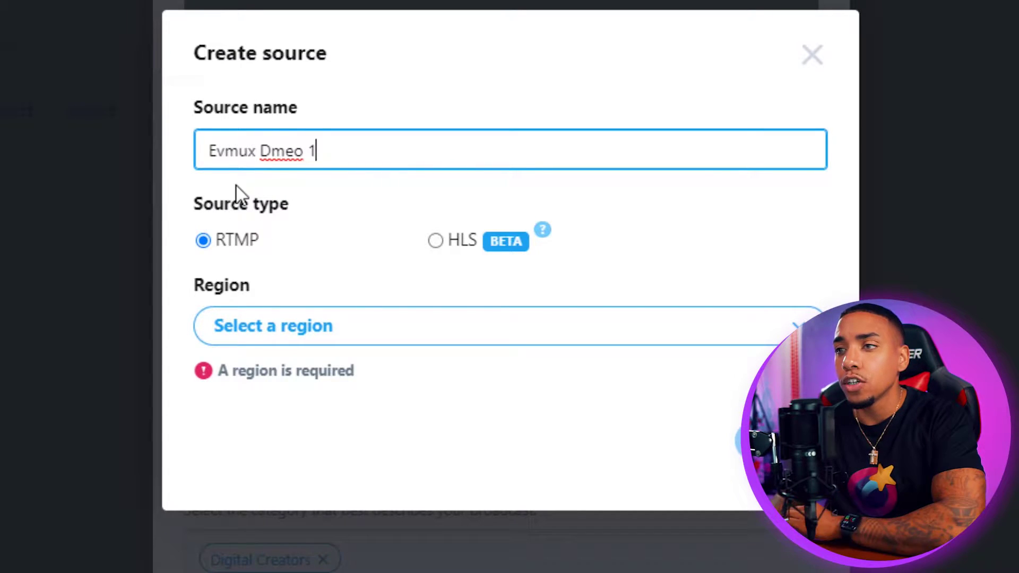
{"action": "right_click", "coordinate": [274, 148]}
{"action": "left_click", "coordinate": [326, 166]}
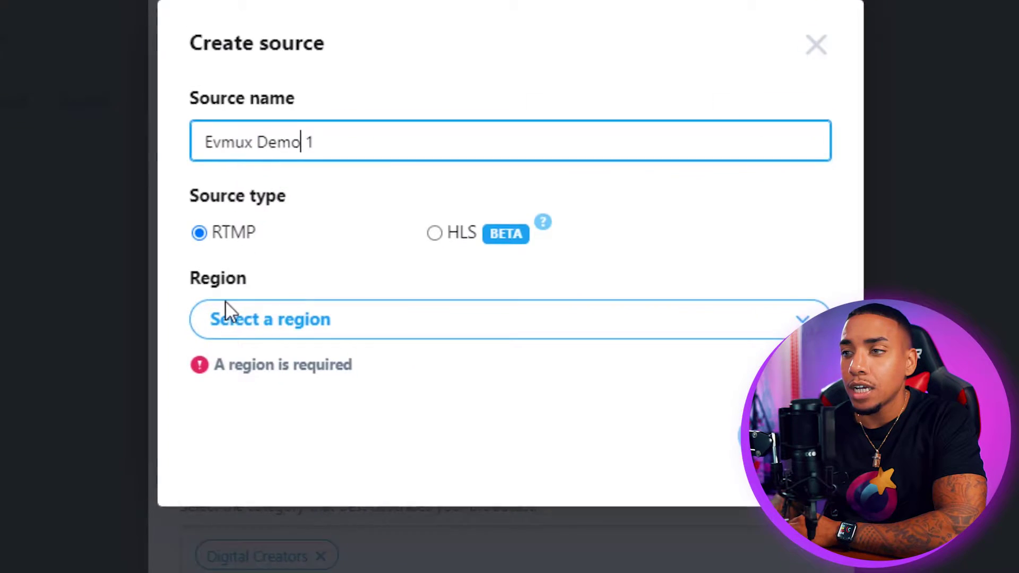
{"action": "left_click", "coordinate": [358, 326]}
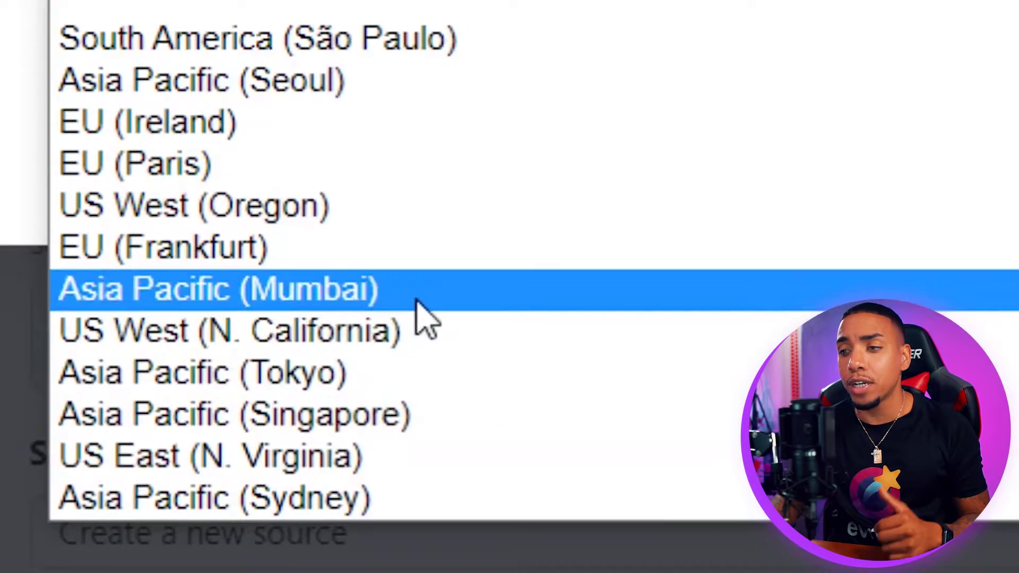
{"action": "left_click", "coordinate": [314, 450]}
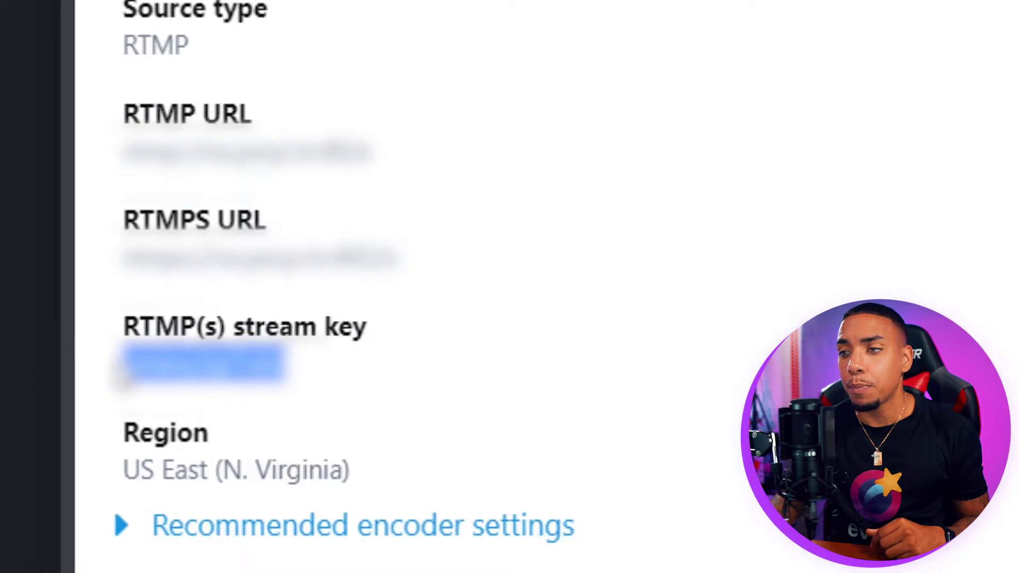
{"action": "right_click", "coordinate": [163, 366]}
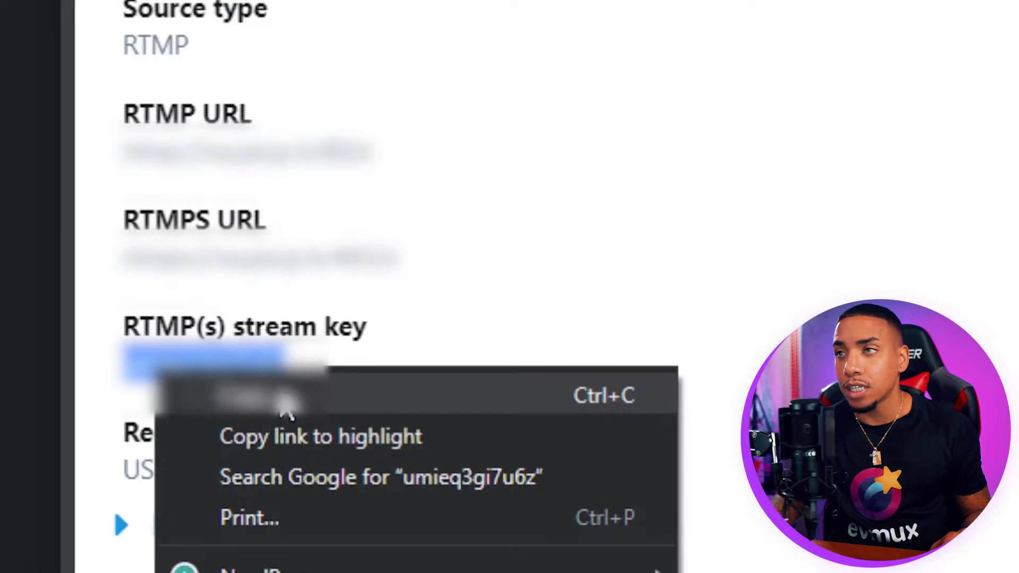
{"action": "left_click", "coordinate": [262, 393]}
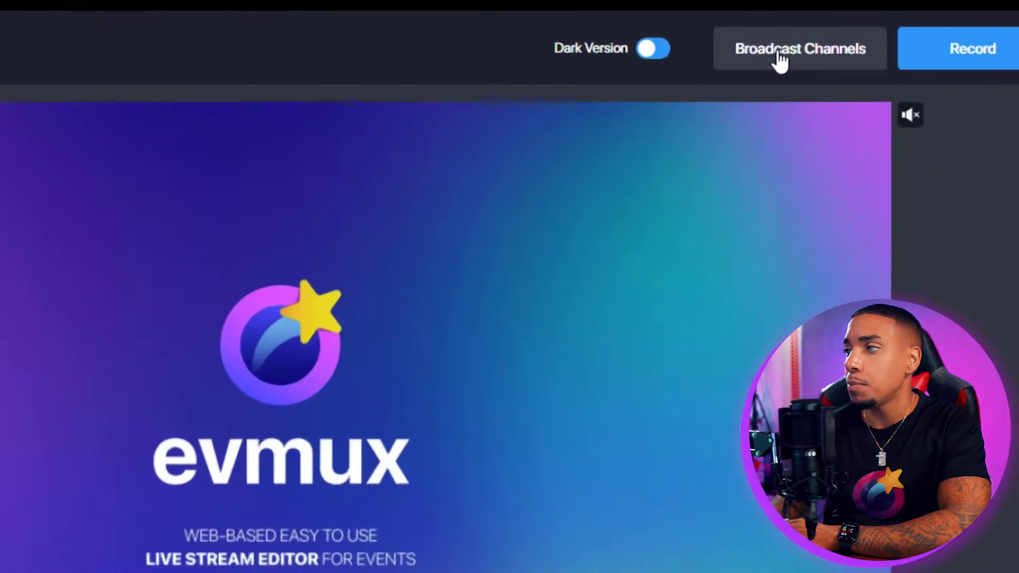
Step: Add a new Custom RTMP destination to Evmux's broadcast channels
{"action": "left_click", "coordinate": [780, 56]}
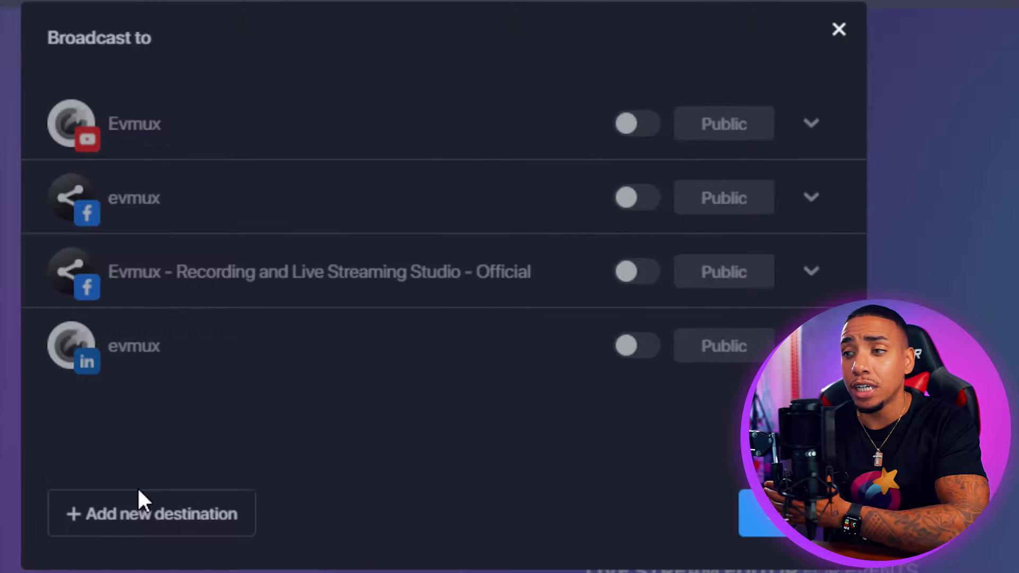
{"action": "left_click", "coordinate": [136, 501]}
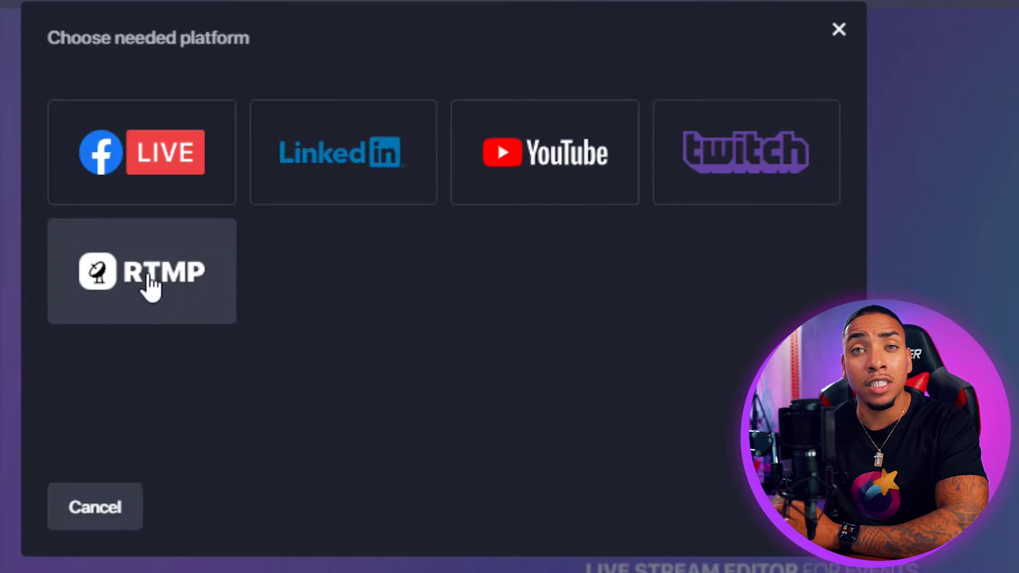
{"action": "left_click", "coordinate": [151, 283]}
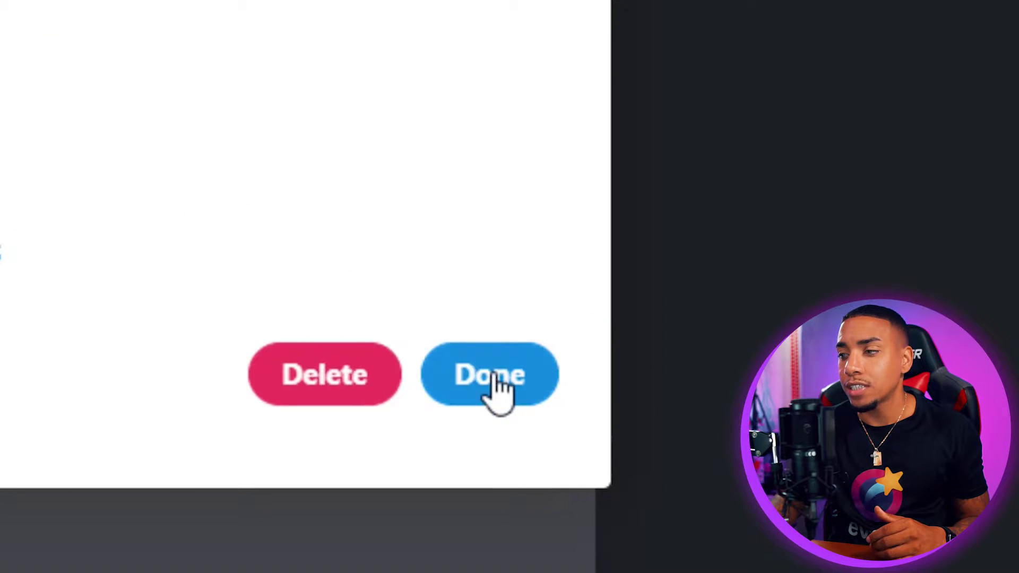
Step: Close the Evmux Demo 1 source details and select its source URL for copying
{"action": "left_click", "coordinate": [635, 353]}
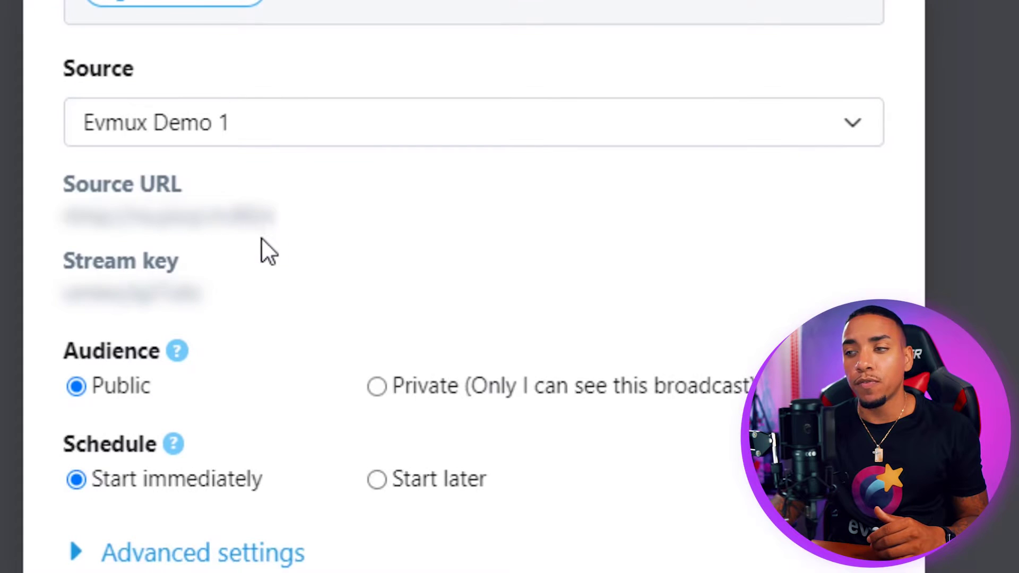
{"action": "double_click", "coordinate": [66, 219]}
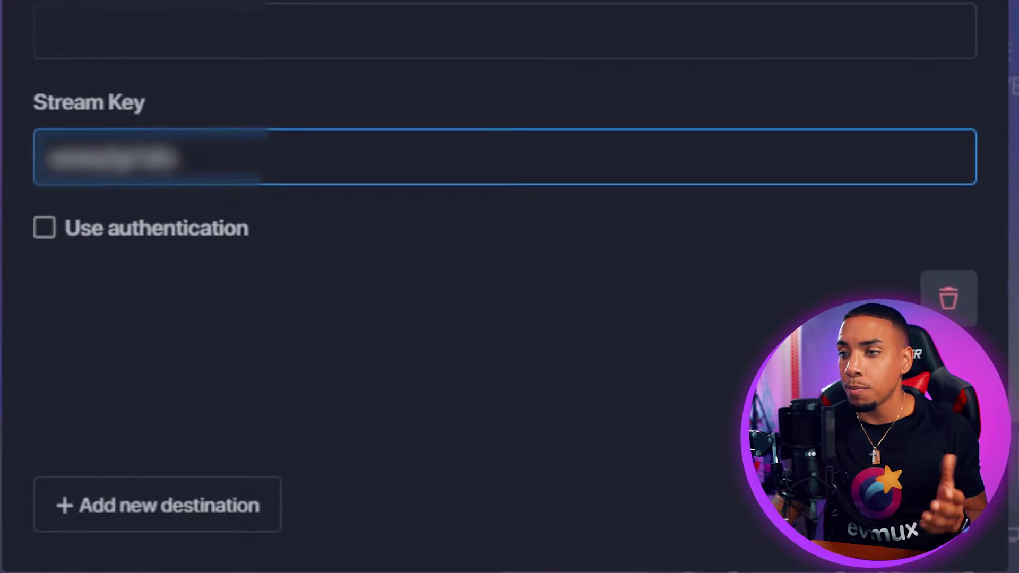
Step: Paste the Twitter source URL into the Custom RTMP Server field and save the channels
{"action": "right_click", "coordinate": [216, 203]}
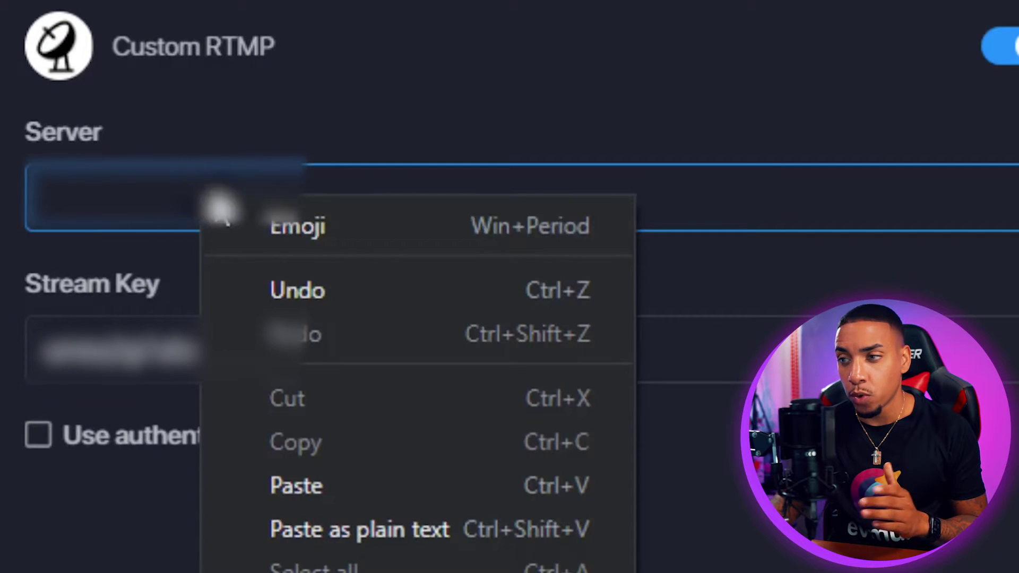
{"action": "left_click", "coordinate": [333, 487]}
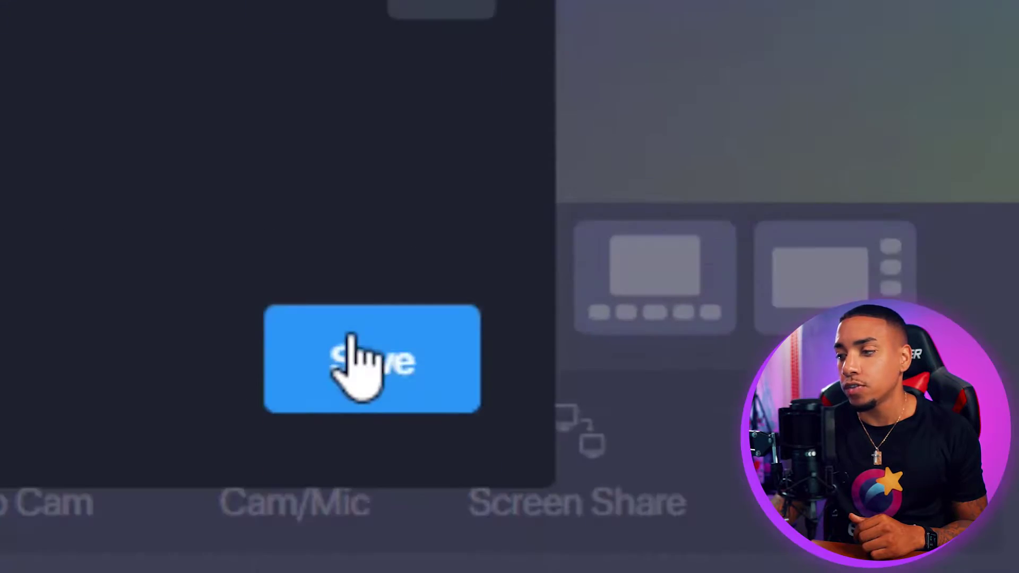
{"action": "left_click", "coordinate": [362, 360]}
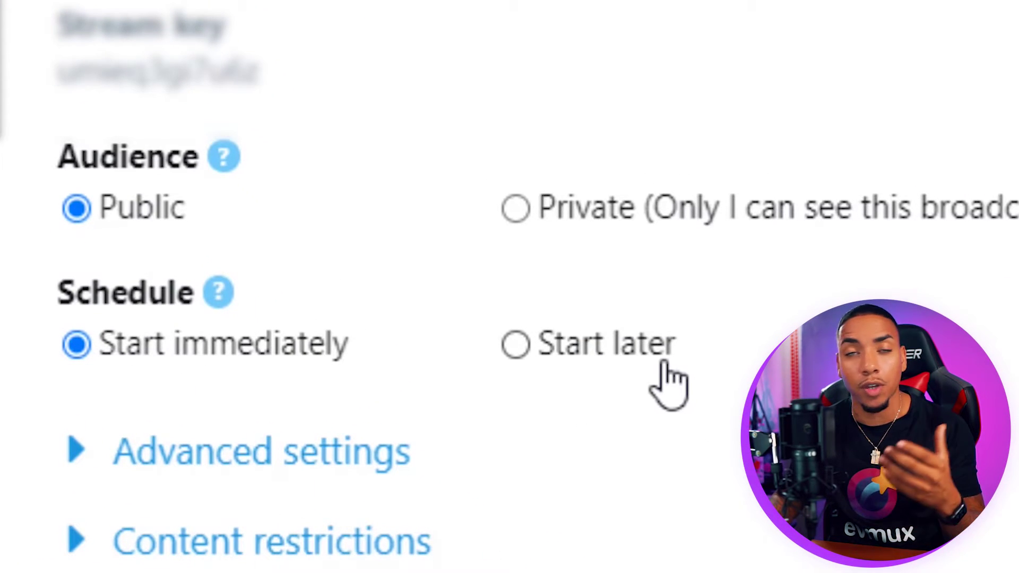
Step: Set the Evmux Demo broadcast to start later, Apr 19, 2022, 4:00–5:00 PM EDT
{"action": "left_click", "coordinate": [518, 344]}
{"action": "scroll", "coordinate": [589, 271], "scroll_direction": "down", "scroll_amount": 5}
{"action": "scroll", "coordinate": [589, 271], "scroll_direction": "down", "scroll_amount": 5}
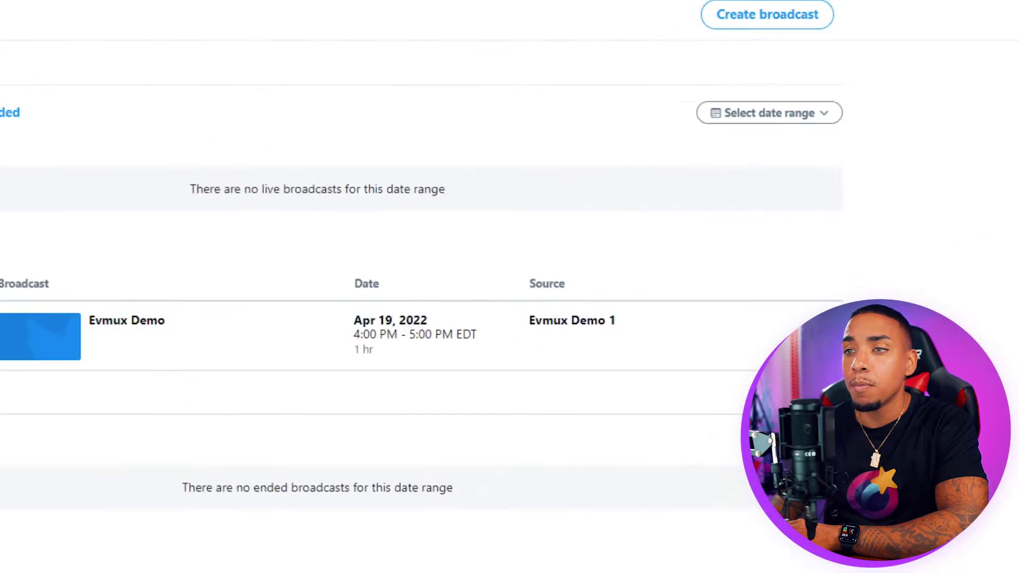
Step: Open the scheduled Evmux Demo broadcast's details and start a tweet sharing it
{"action": "left_click", "coordinate": [381, 263]}
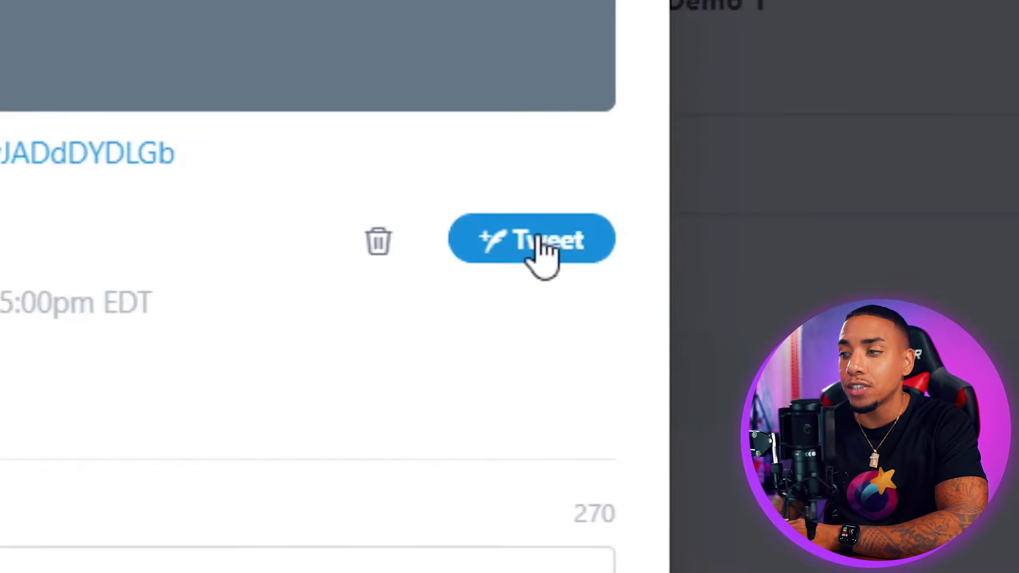
{"action": "left_click", "coordinate": [663, 319]}
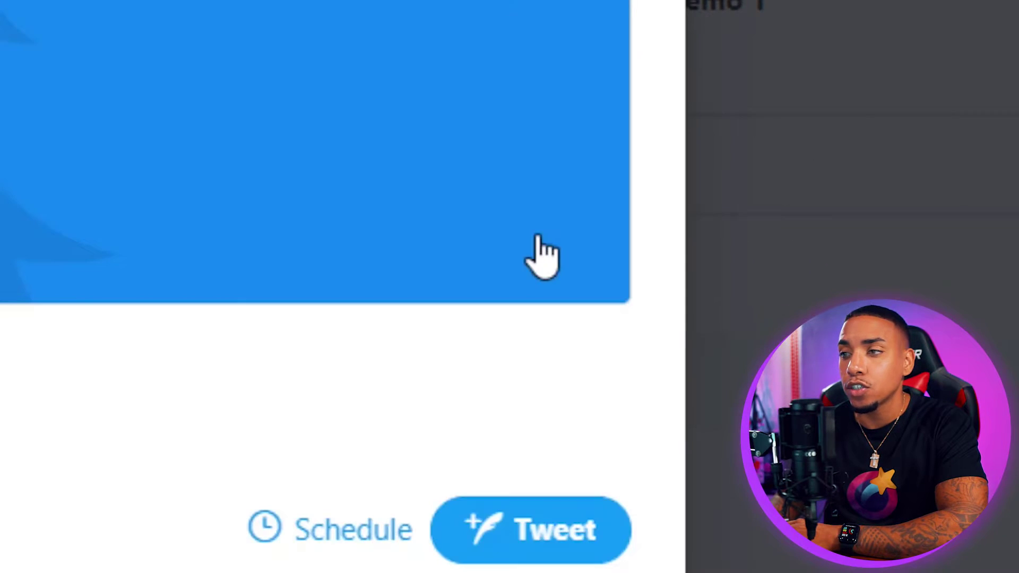